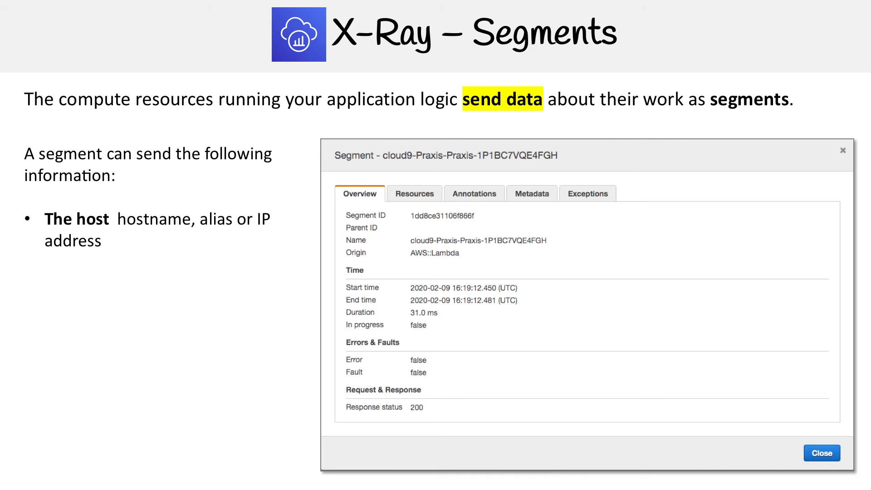
pyautogui.press('Right')
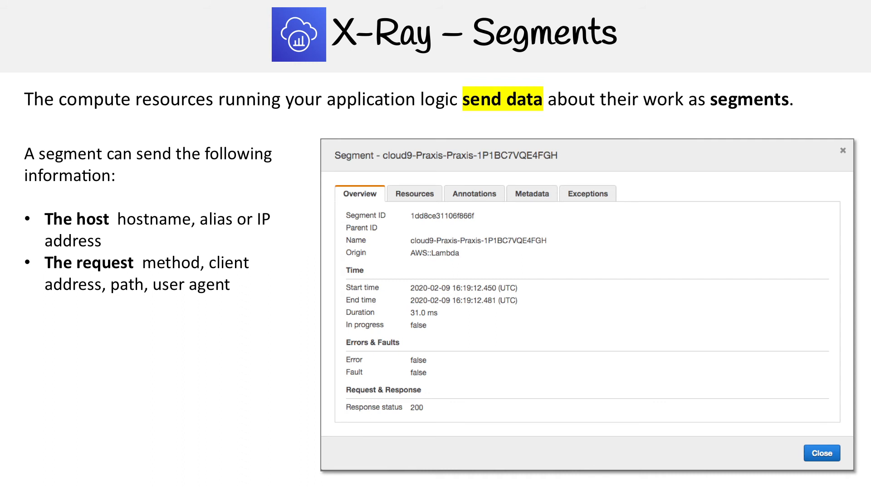
pyautogui.press('Right')
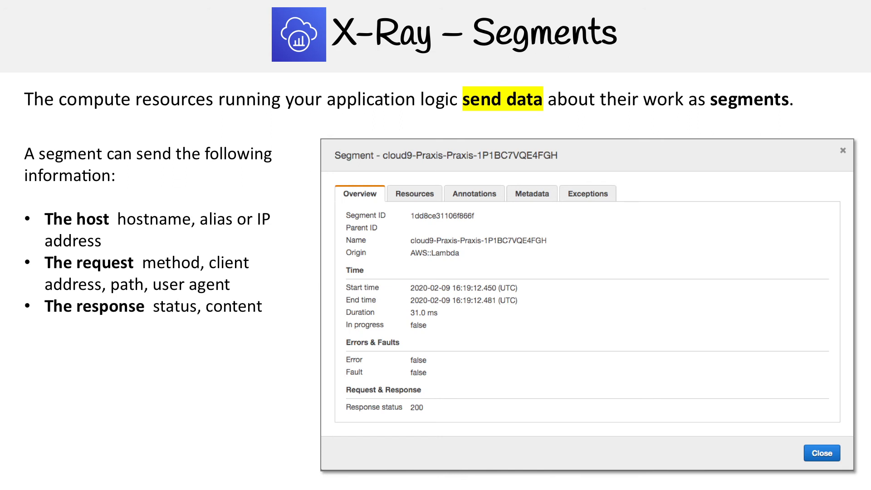
pyautogui.press('Right')
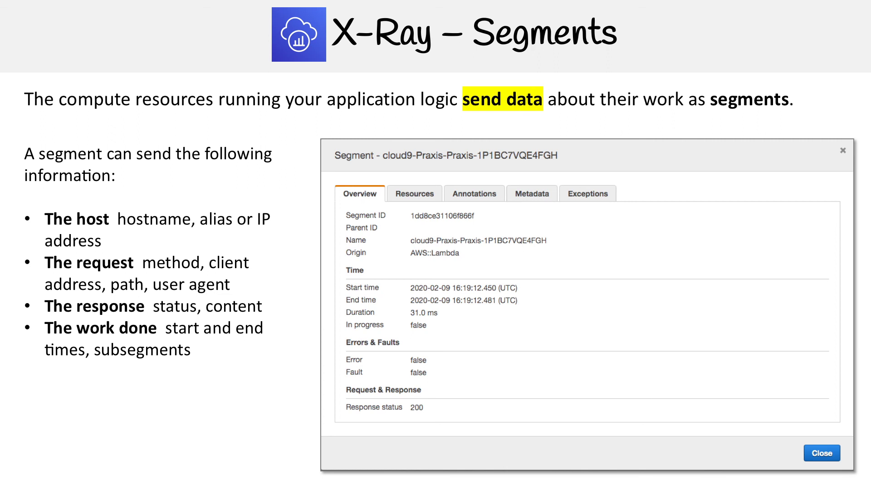
pyautogui.press('Right')
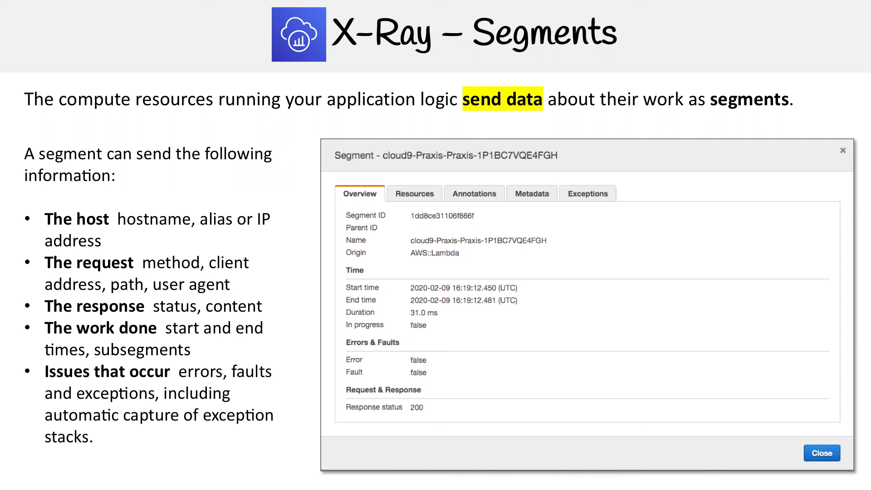